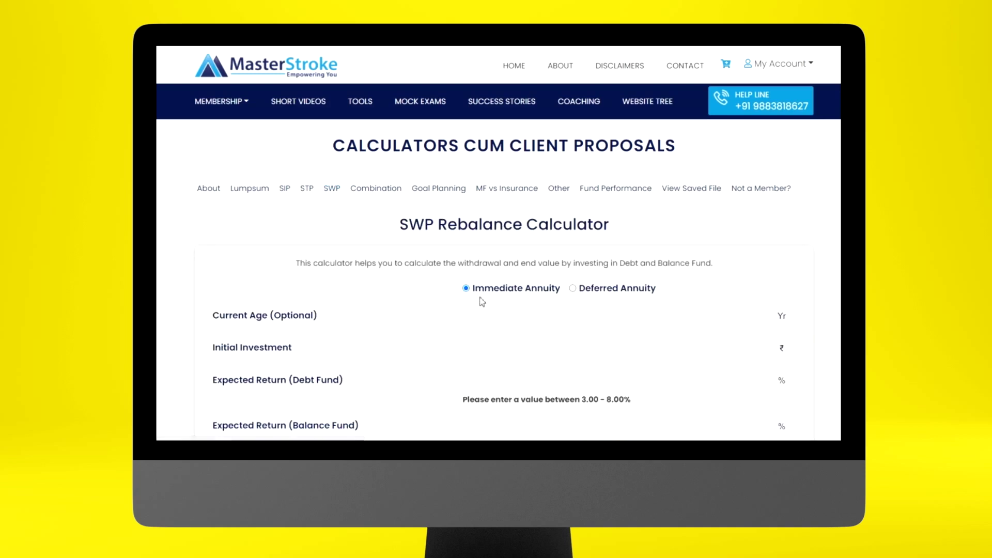
Enter current age 60, initial investment 2500000, debt fund return 6% and balance fund return 9%
left_click_drag(471, 288, 665, 296)
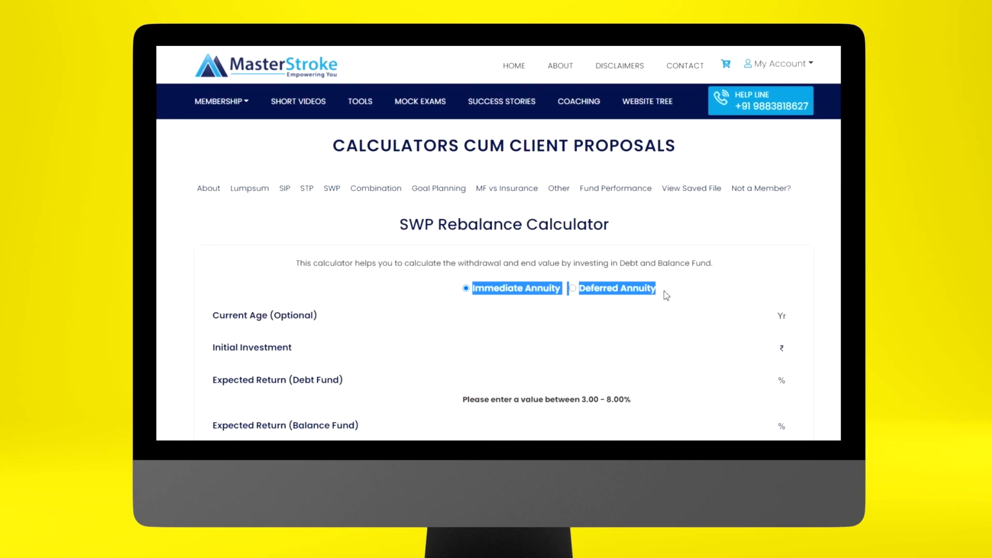
left_click(517, 320)
type("60")
key("Tab")
type("2500000")
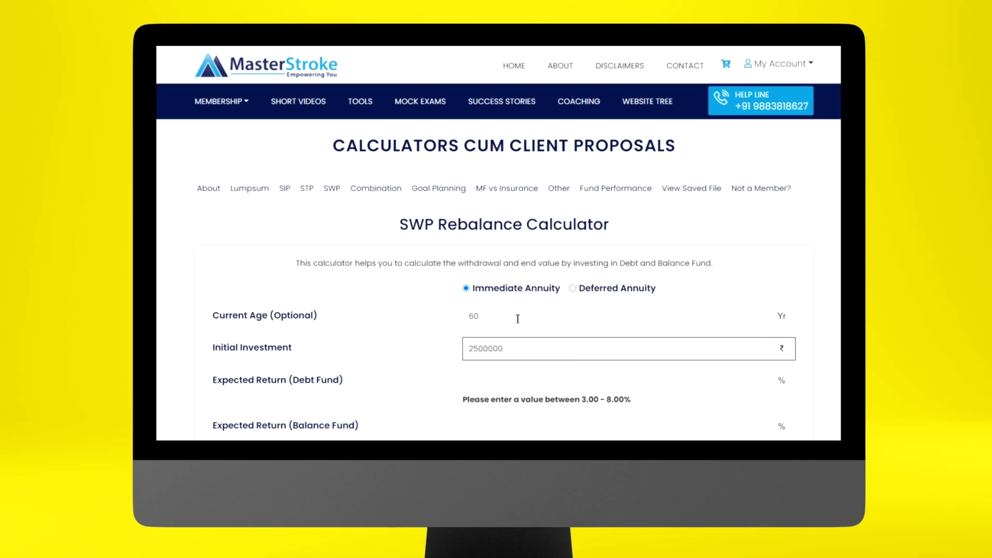
key("Tab")
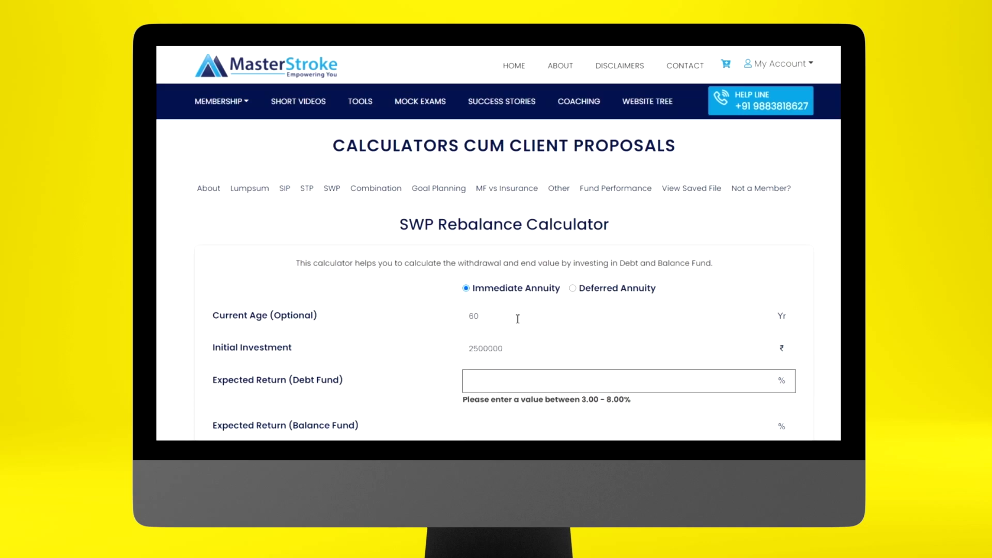
type("6")
key("Tab")
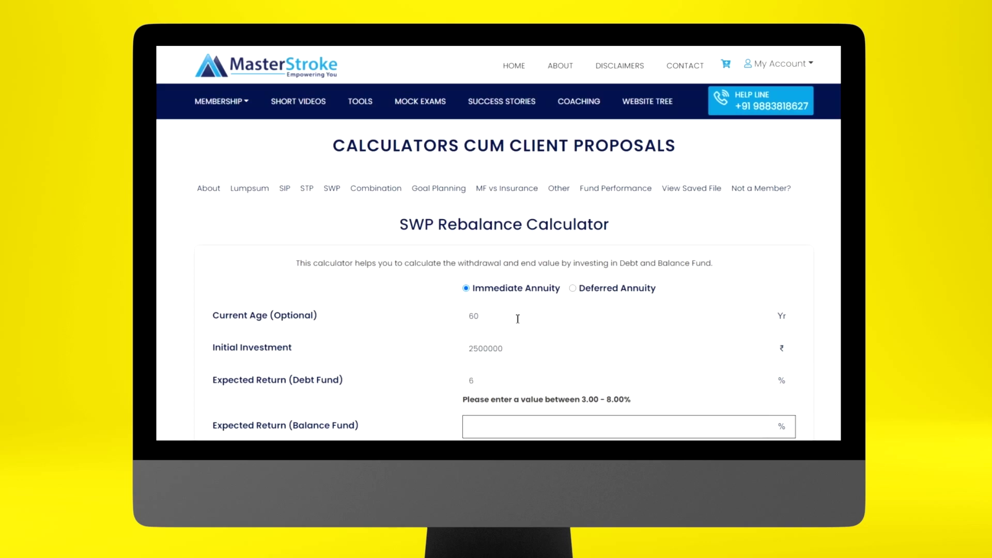
type("9")
key("Tab")
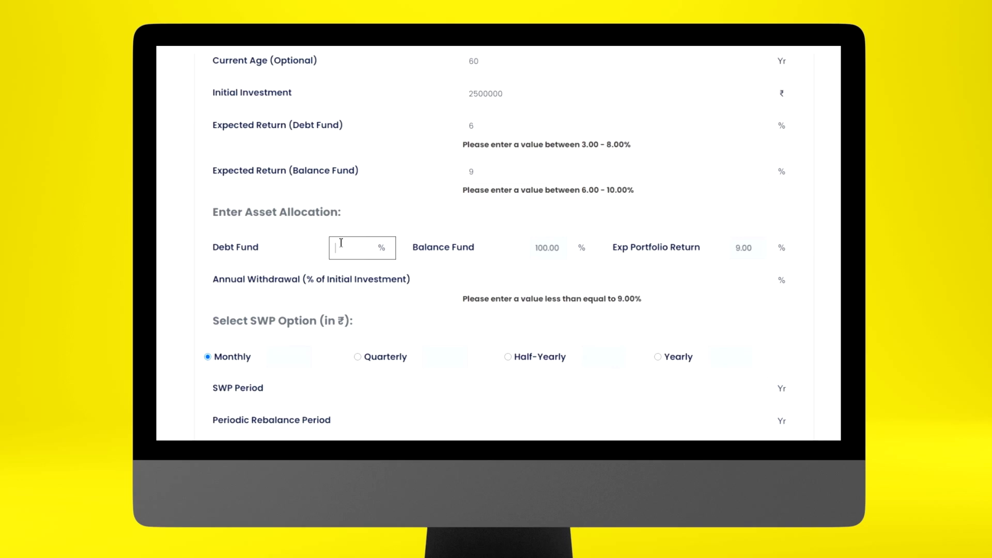
Set the debt fund allocation to 50%, making a 50/50 debt-balance split
type("50")
key("Tab")
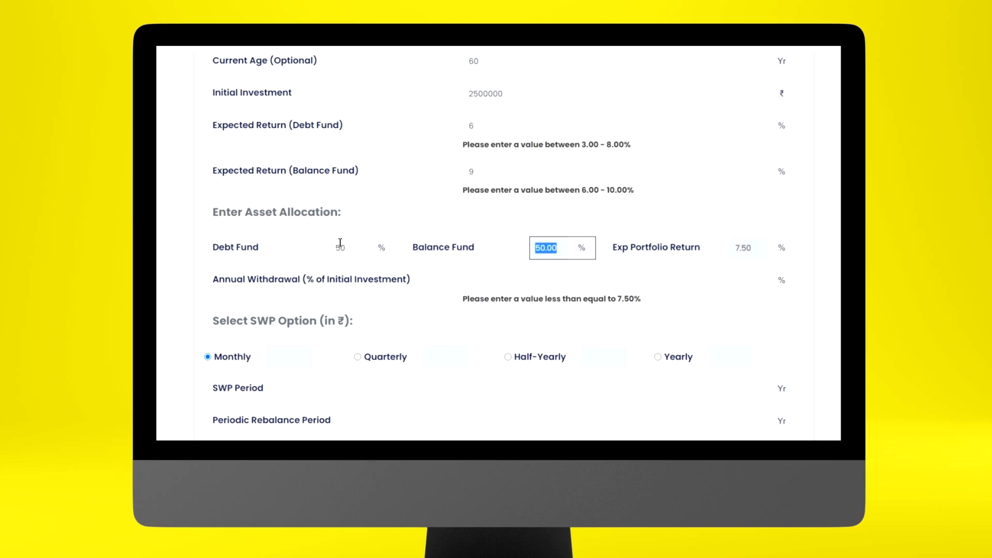
double_click(338, 244)
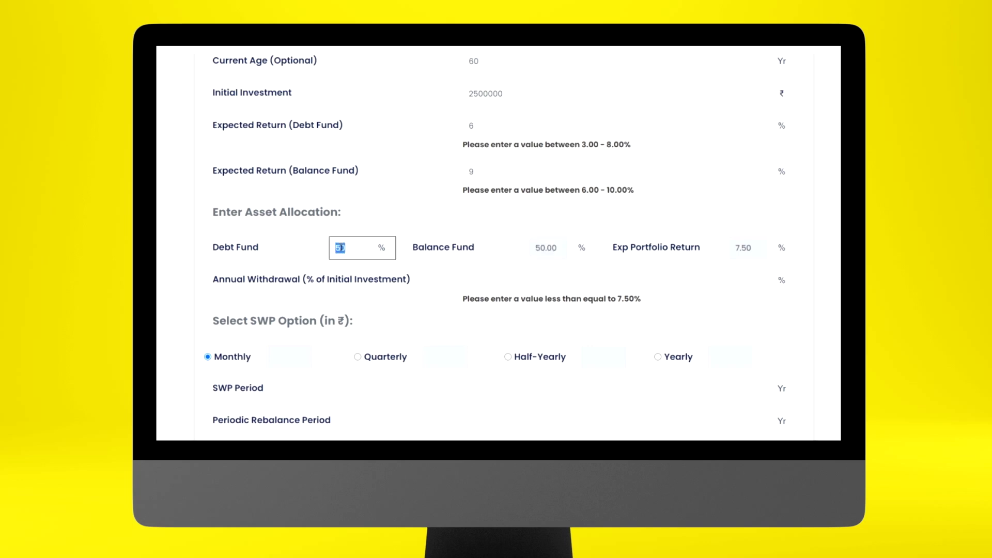
type("45")
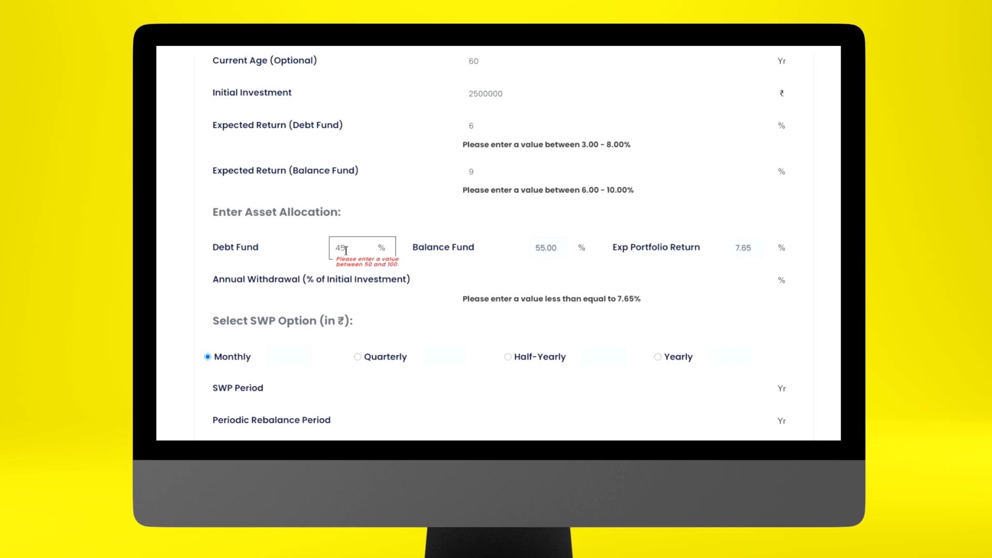
key("BackSpace")
key("BackSpace")
type("50")
Set a 7% annual withdrawal and keep Monthly as the SWP frequency
double_click(739, 249)
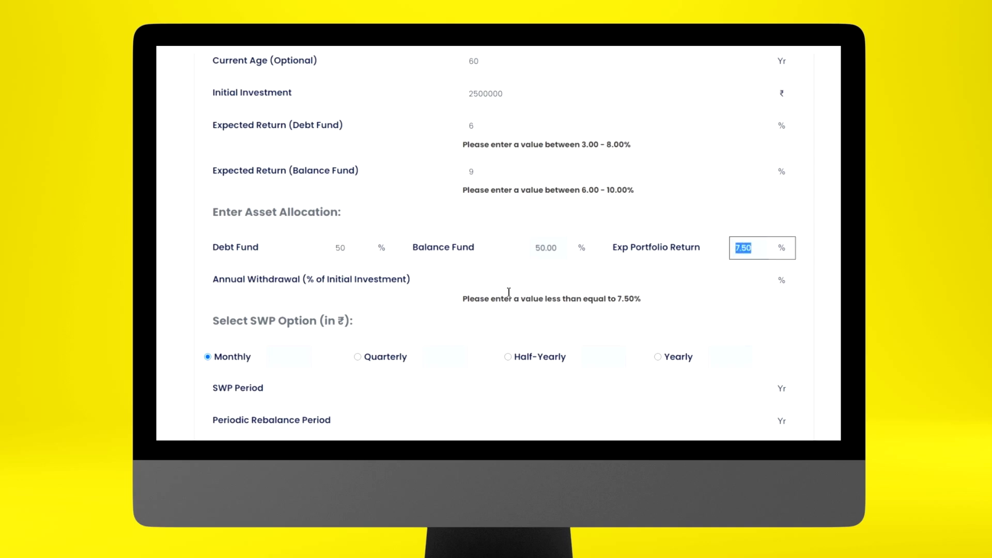
left_click(512, 275)
type("7")
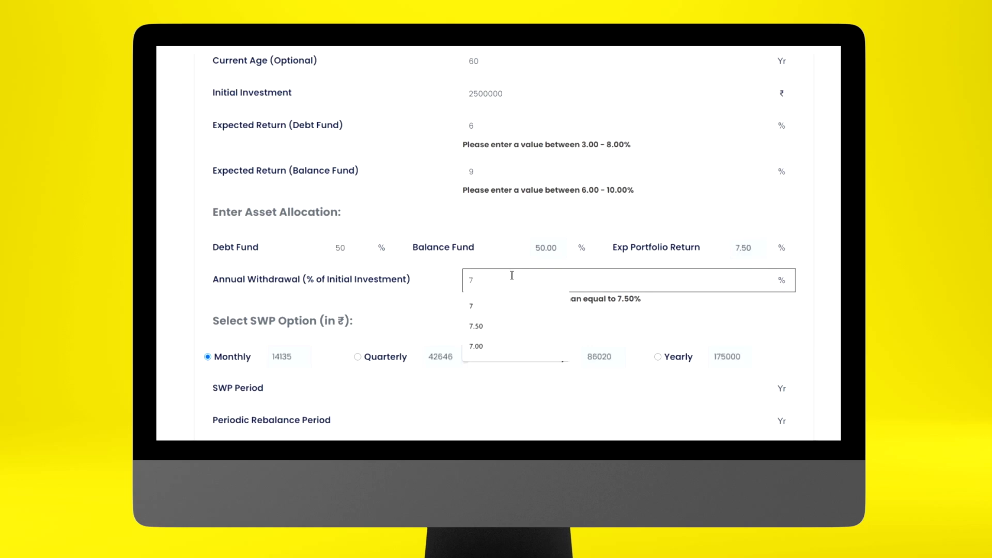
key("Tab")
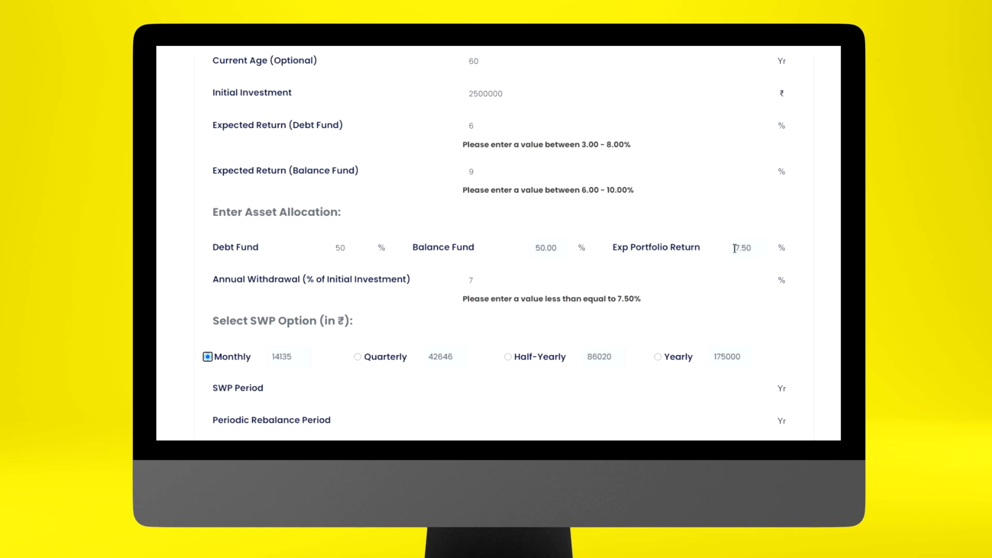
left_click_drag(734, 248, 761, 254)
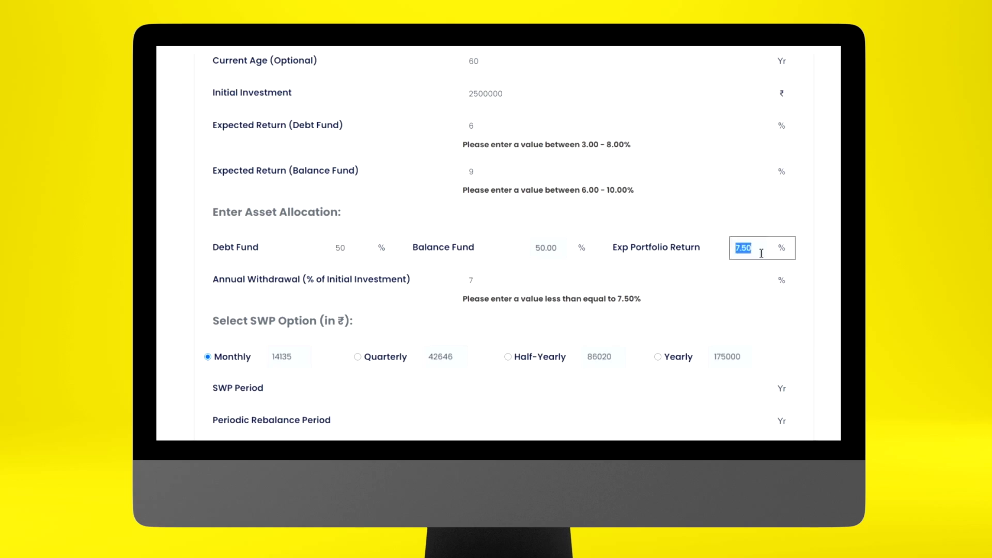
left_click(207, 358)
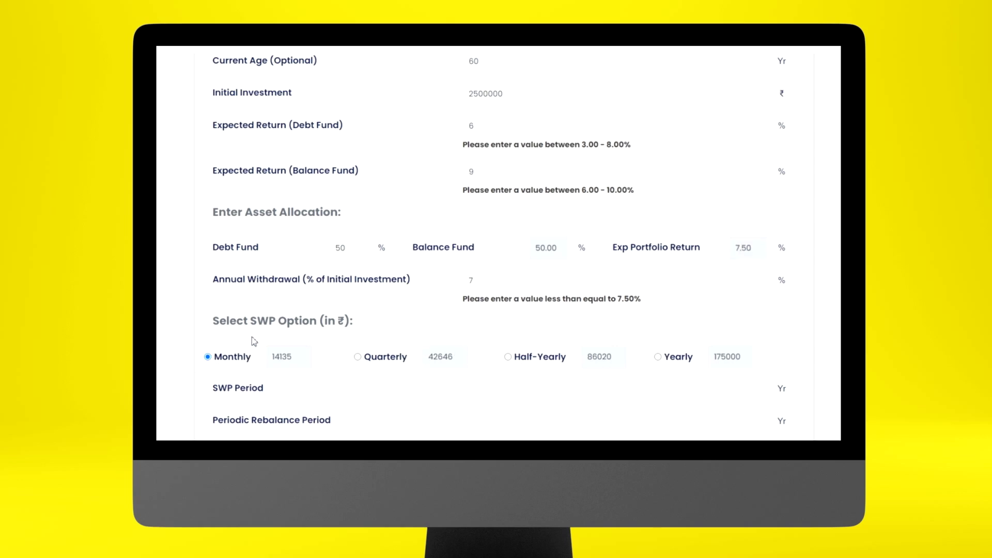
scroll(268, 335, "down", 2)
Set a 20-year SWP period and a 5-year periodic rebalance period
left_click(489, 285)
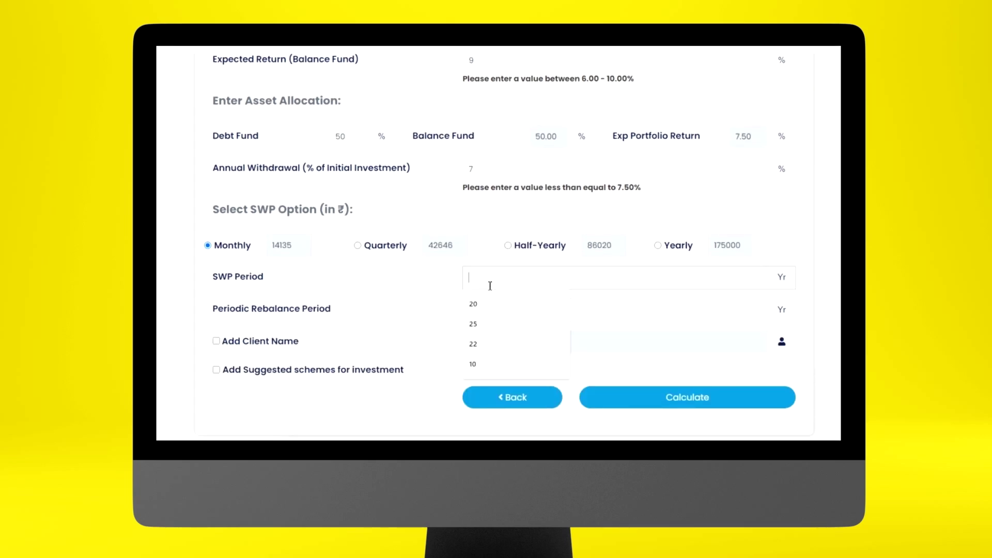
type("20")
key("Tab")
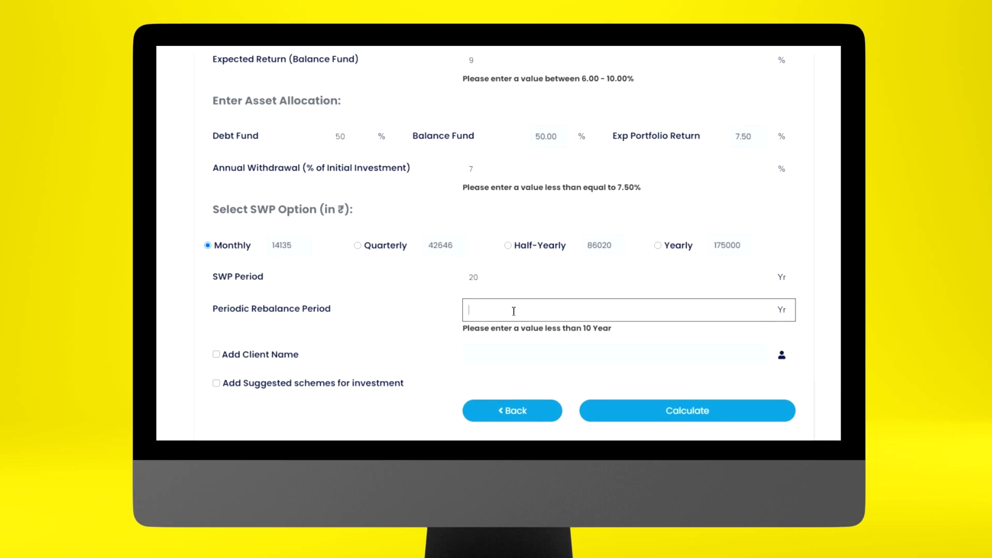
type("5")
key("Tab")
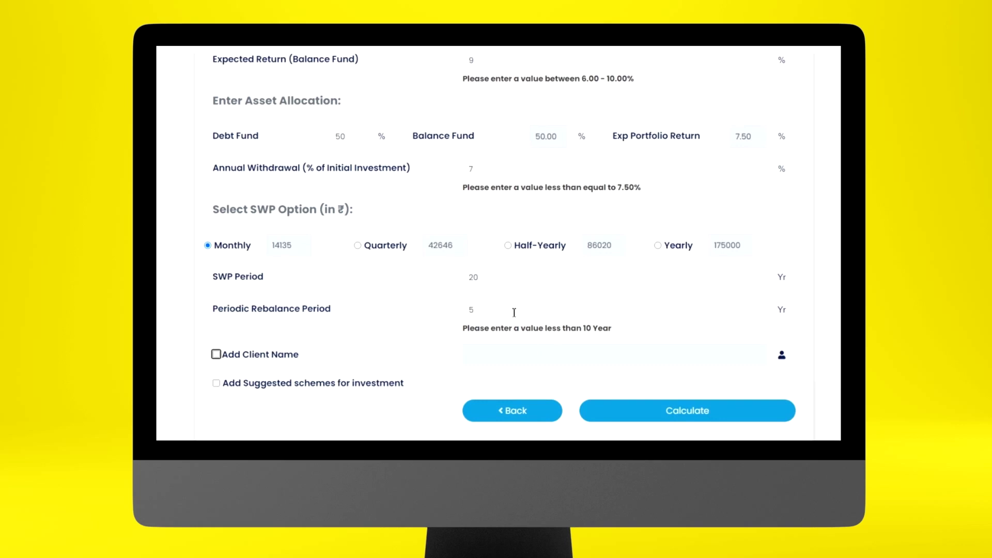
left_click_drag(552, 328, 631, 339)
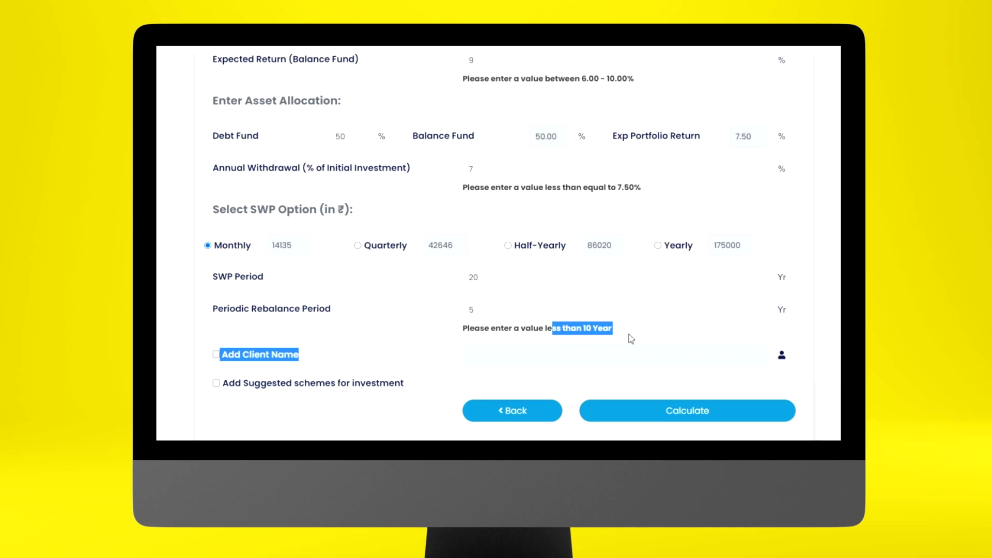
left_click(631, 339)
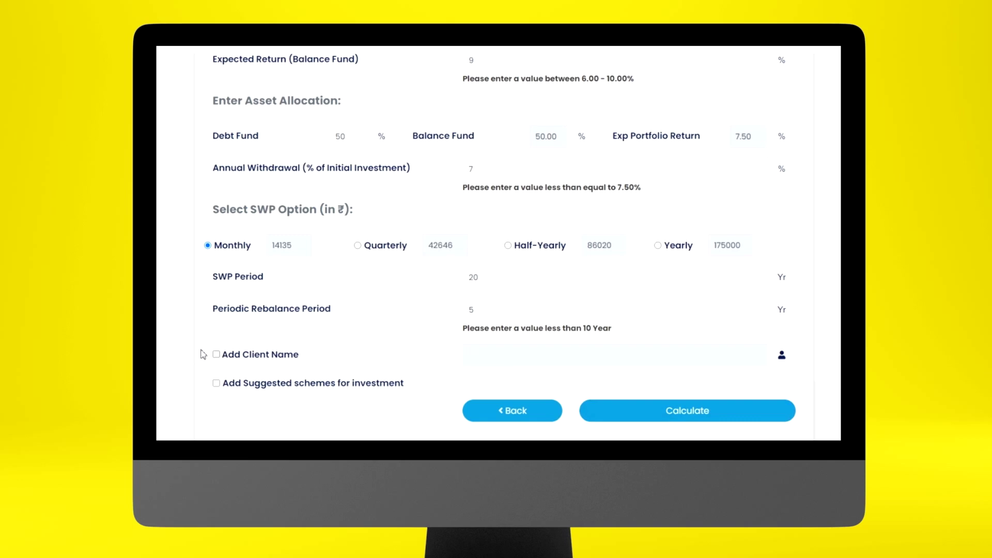
Enable adding a client name to the report and select the suggested client
left_click(215, 354)
left_click(483, 357)
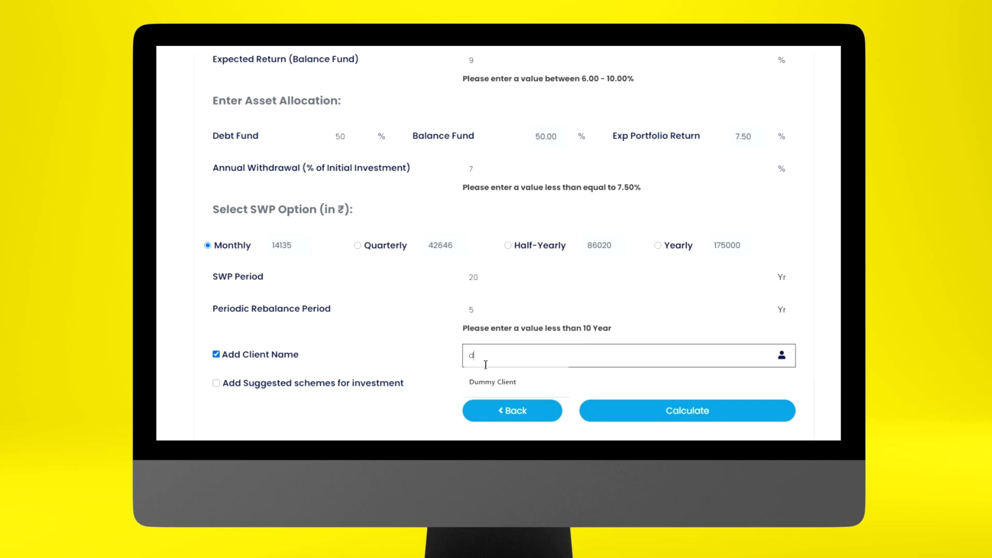
left_click(488, 380)
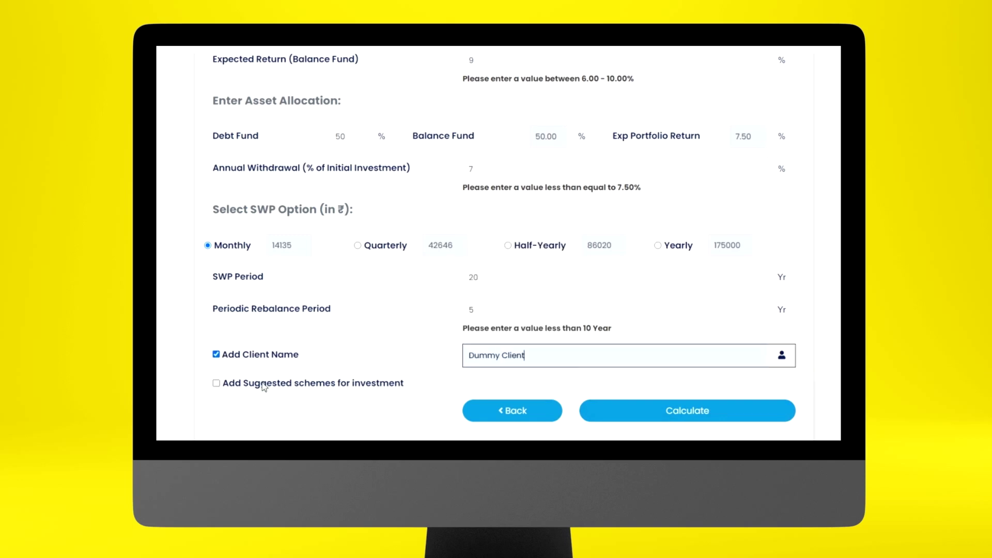
left_click_drag(224, 384, 229, 383)
left_click_drag(394, 373, 421, 379)
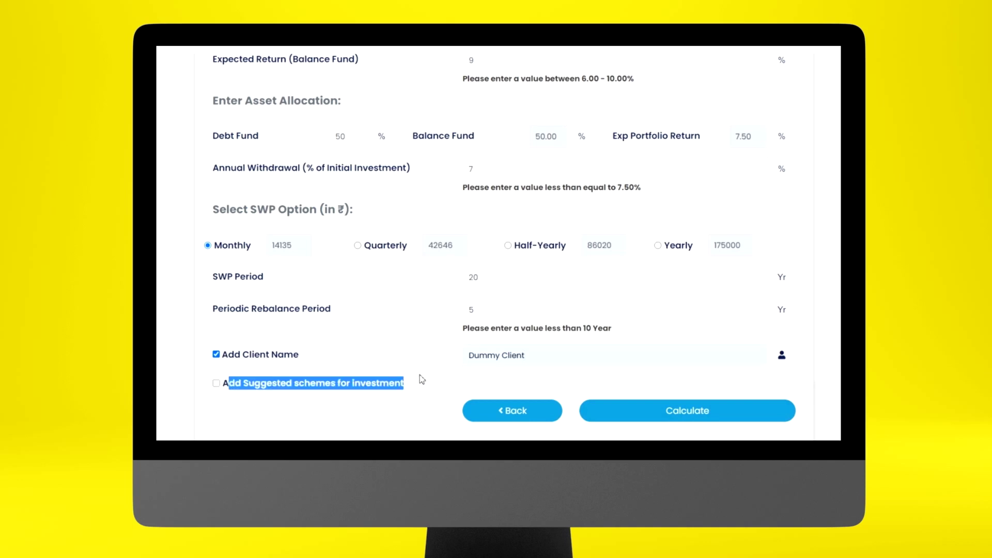
scroll(665, 286, "down", 5)
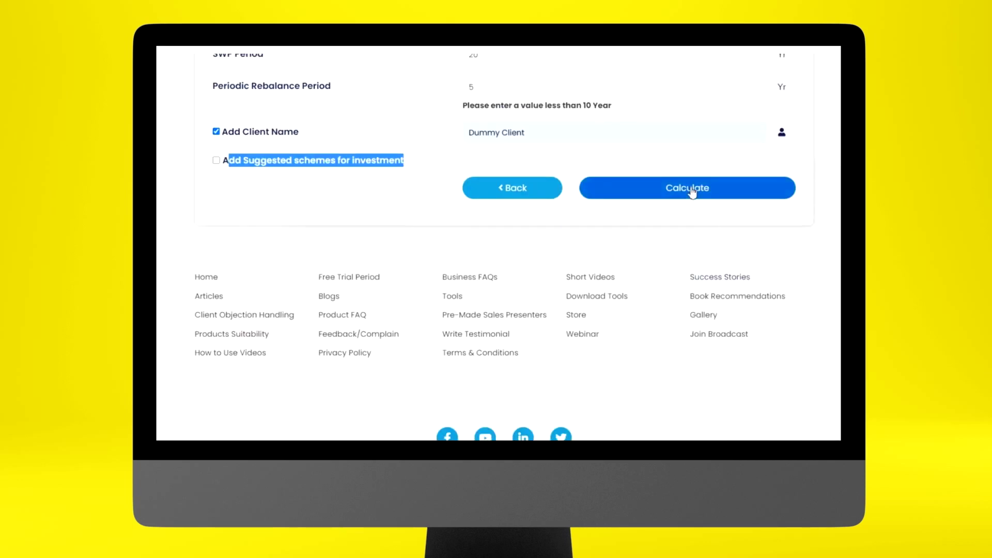
Calculate the SWP plan and generate the printable SWP report
left_click(693, 190)
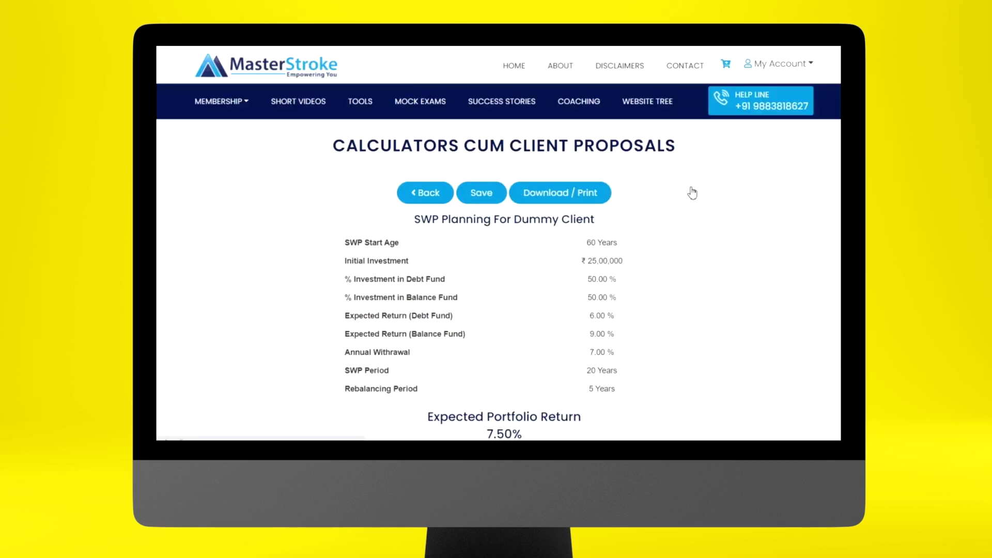
left_click(563, 191)
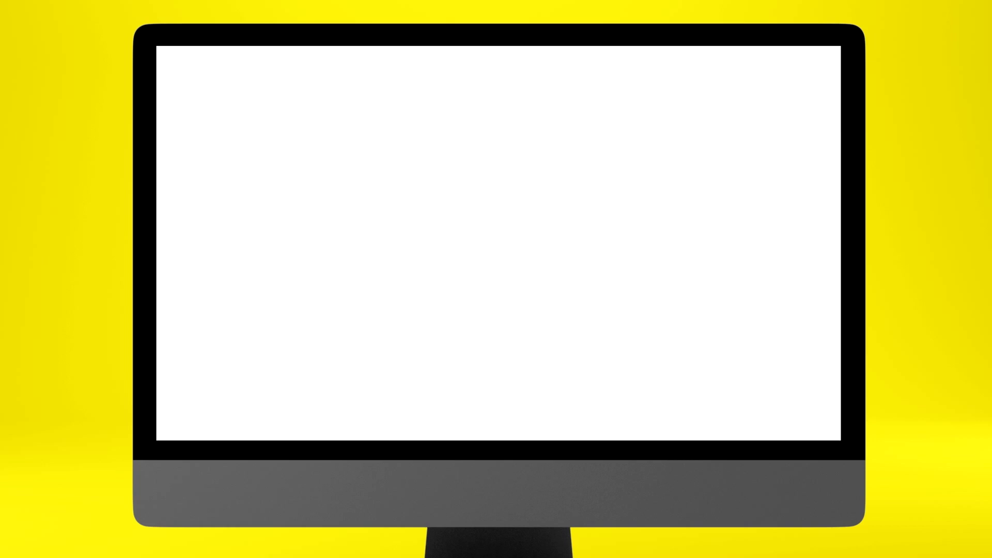
left_click_drag(433, 138, 582, 160)
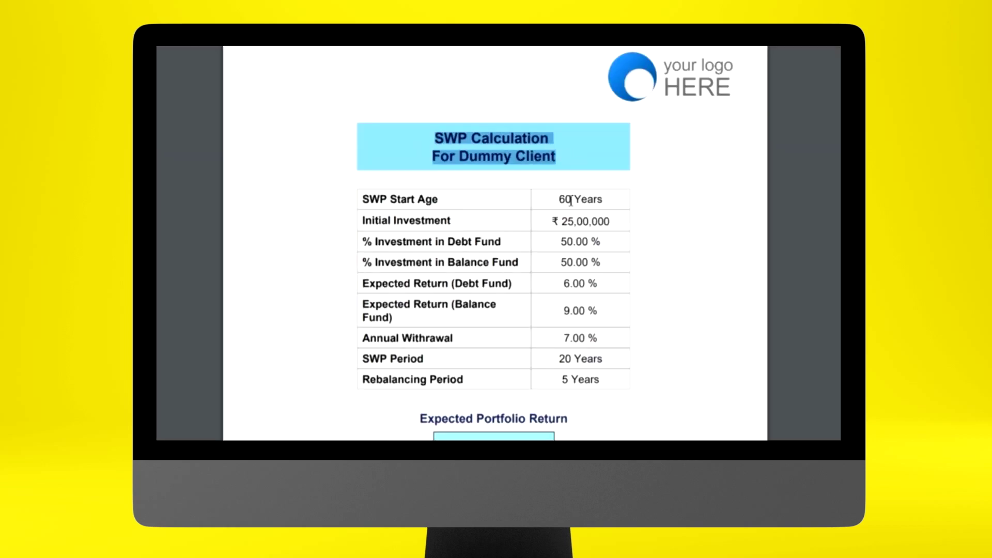
Check the report inputs: age 60, ₹25,00,000, 50% allocation, 6%/9% returns, 7% withdrawal, 20/5 years
left_click_drag(548, 200, 611, 204)
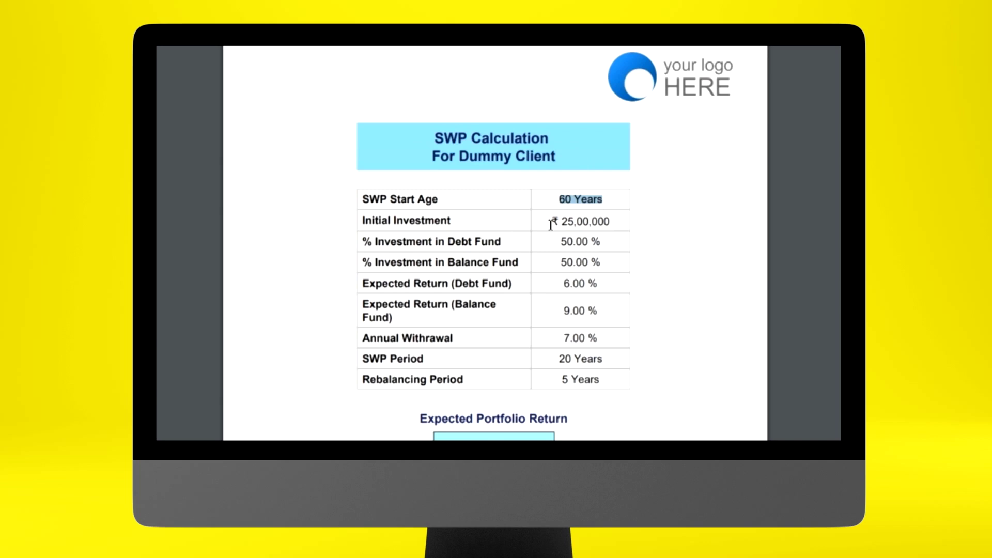
left_click_drag(550, 221, 614, 227)
left_click(603, 245)
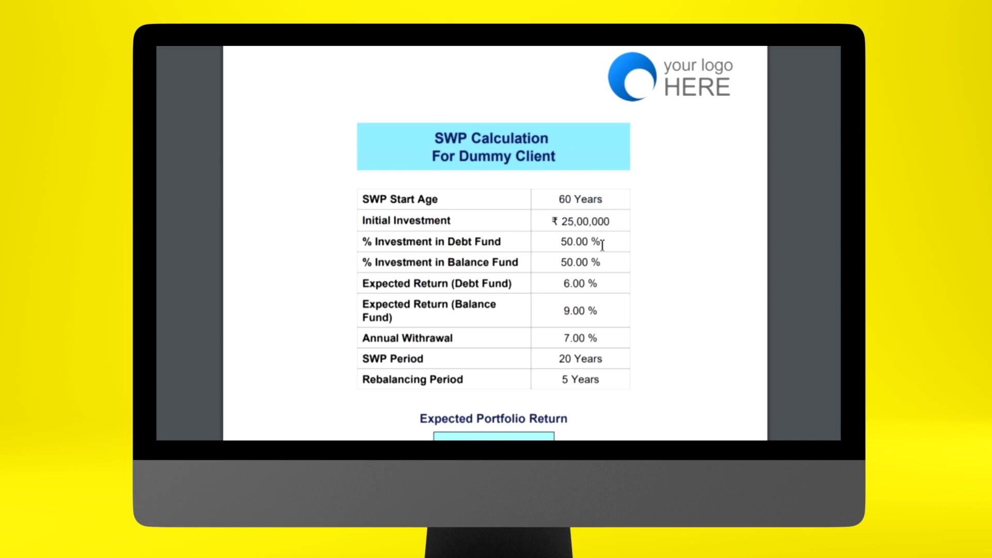
left_click_drag(562, 261, 609, 260)
left_click_drag(561, 286, 604, 286)
left_click_drag(564, 312, 608, 314)
left_click_drag(563, 338, 608, 337)
left_click_drag(559, 358, 613, 357)
left_click_drag(561, 382, 609, 383)
scroll(570, 299, "down", 10)
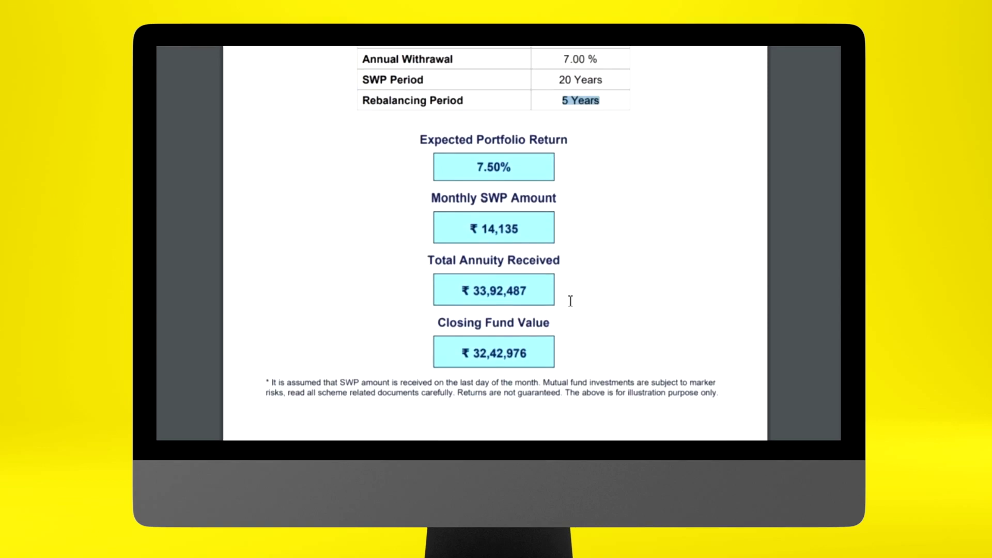
scroll(570, 299, "down", 2)
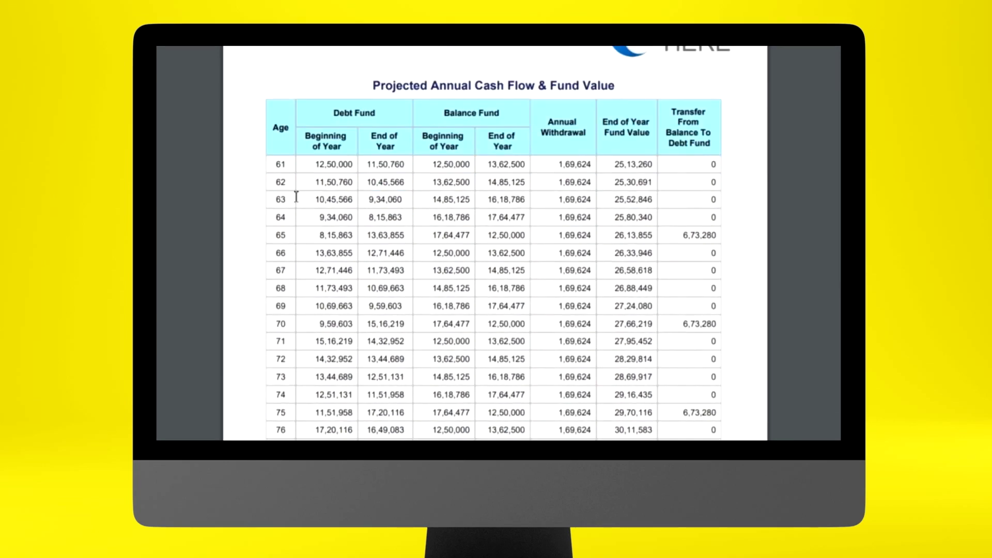
left_click_drag(320, 165, 354, 165)
left_click_drag(434, 164, 475, 163)
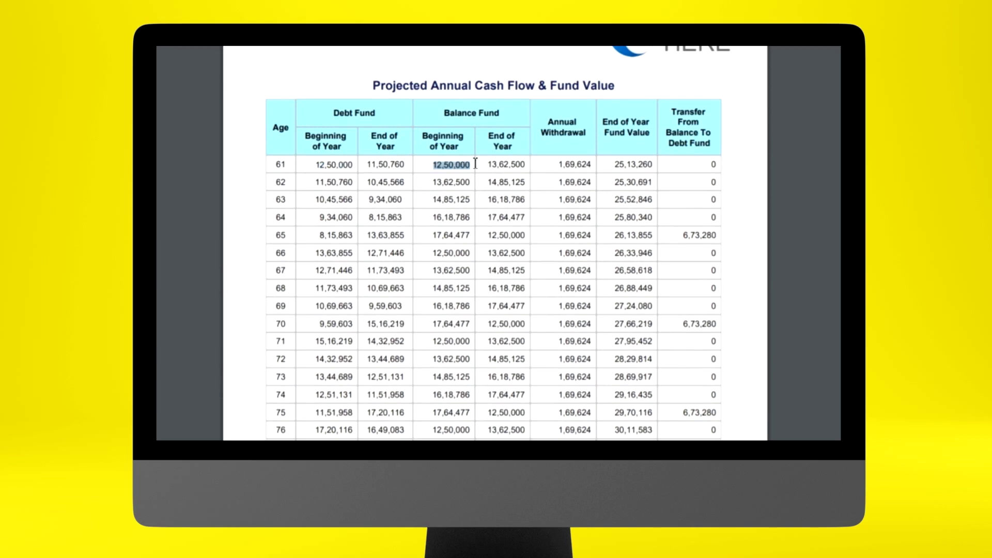
left_click(323, 237)
left_click_drag(323, 237, 356, 233)
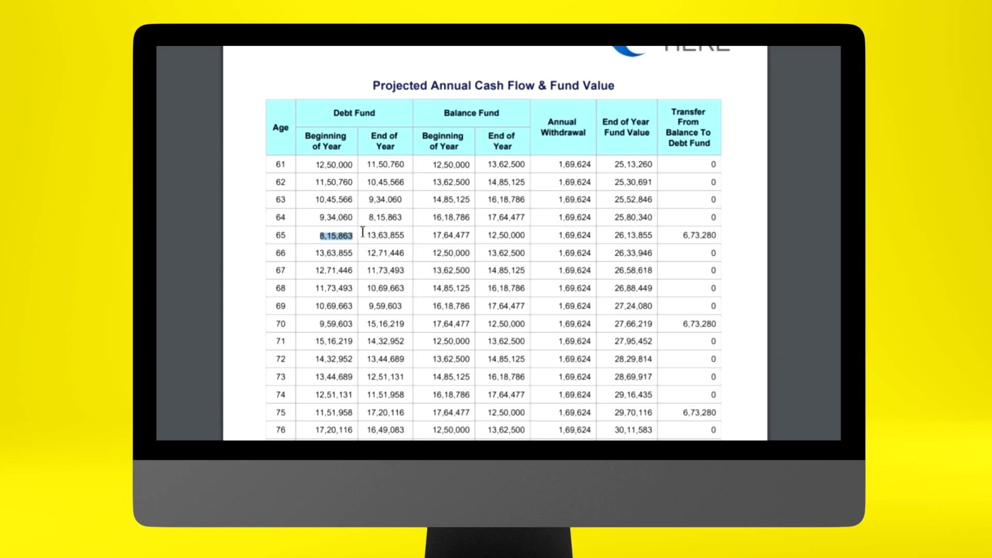
left_click_drag(429, 238, 472, 237)
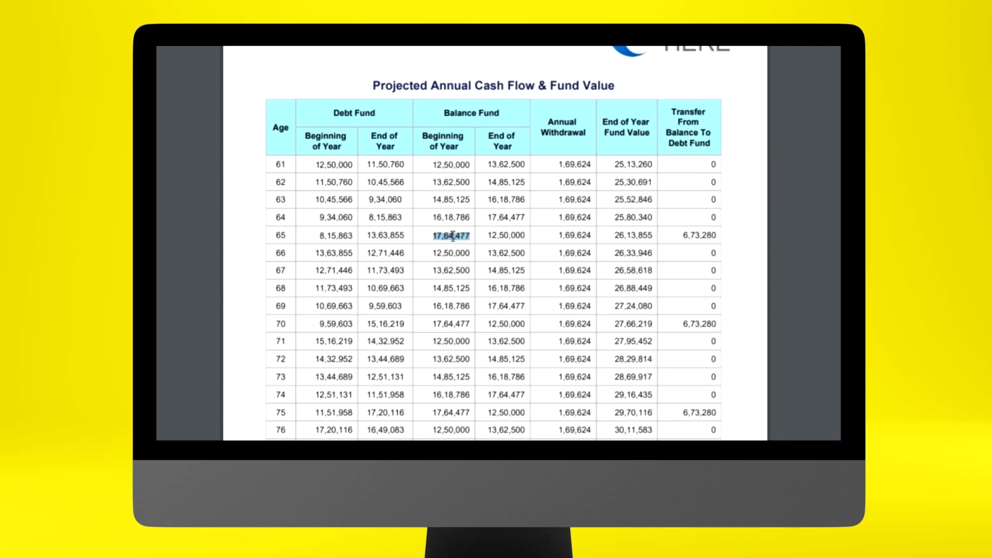
left_click_drag(679, 237, 721, 239)
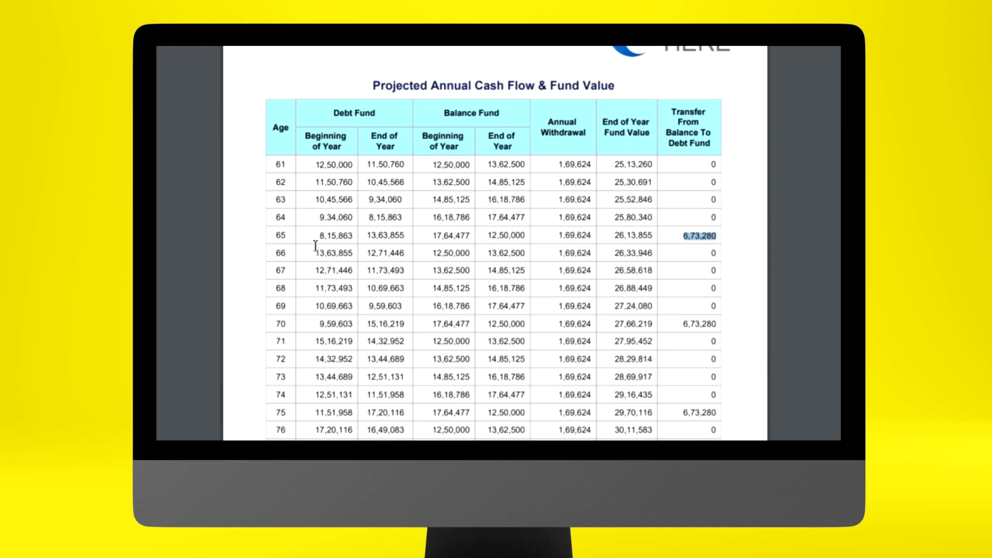
left_click_drag(313, 252, 355, 256)
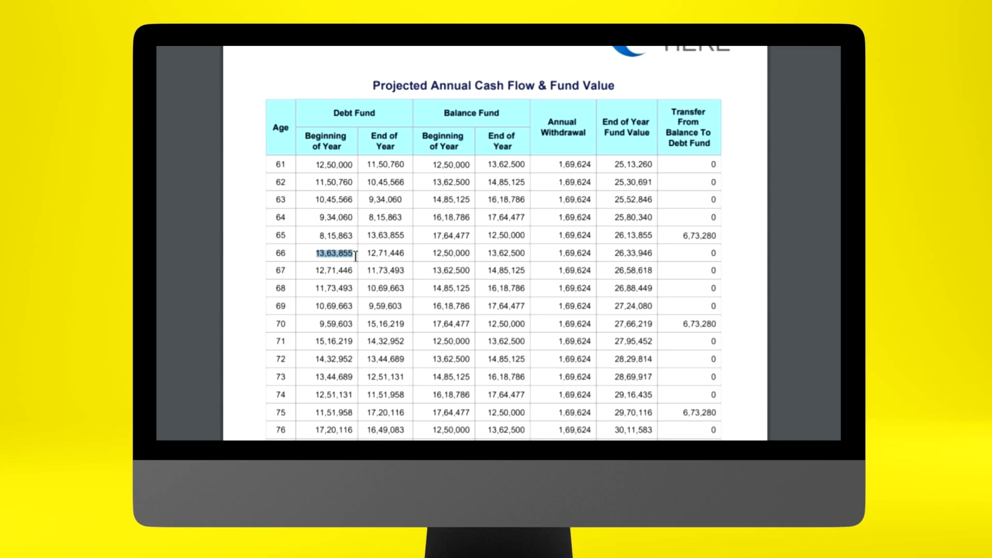
left_click_drag(433, 254, 474, 260)
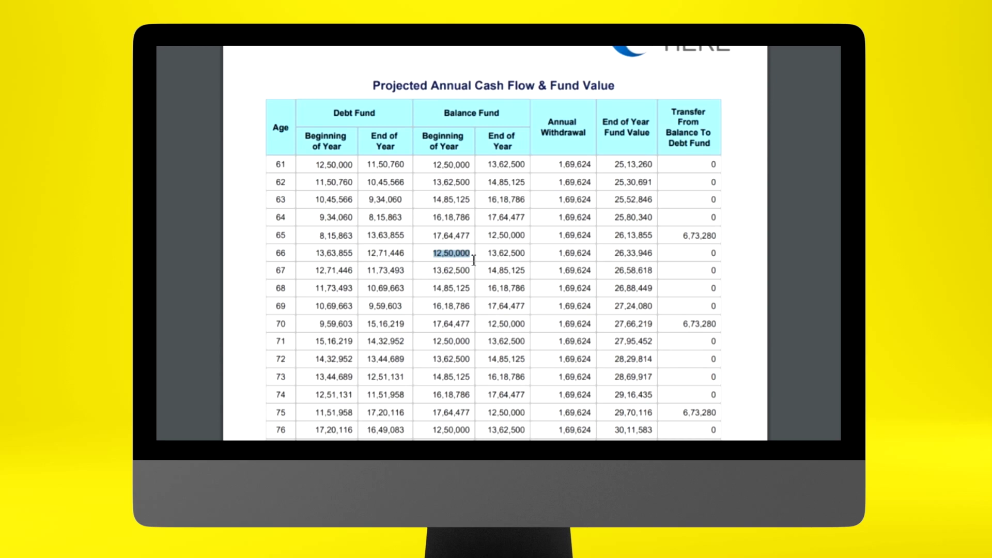
scroll(473, 259, "down", 3)
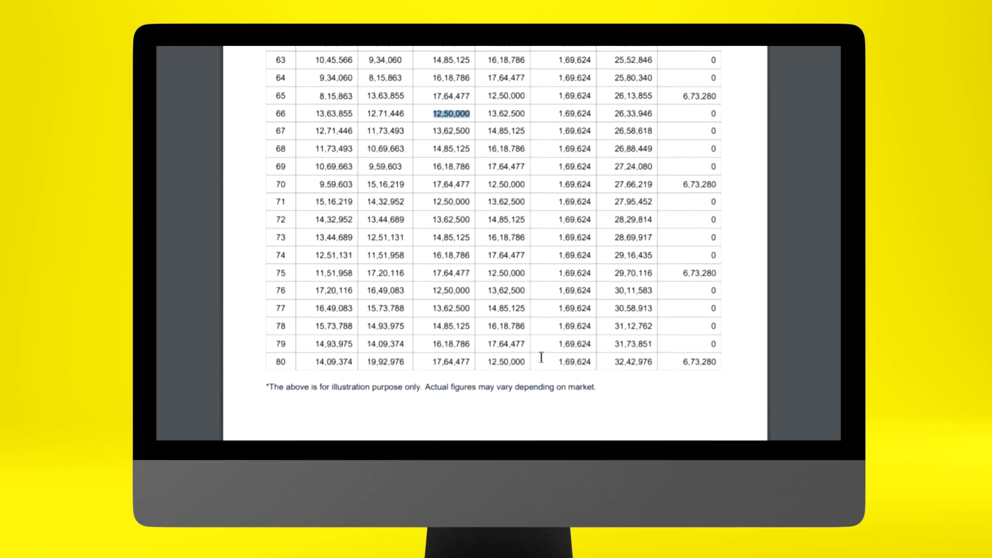
left_click_drag(613, 364, 668, 367)
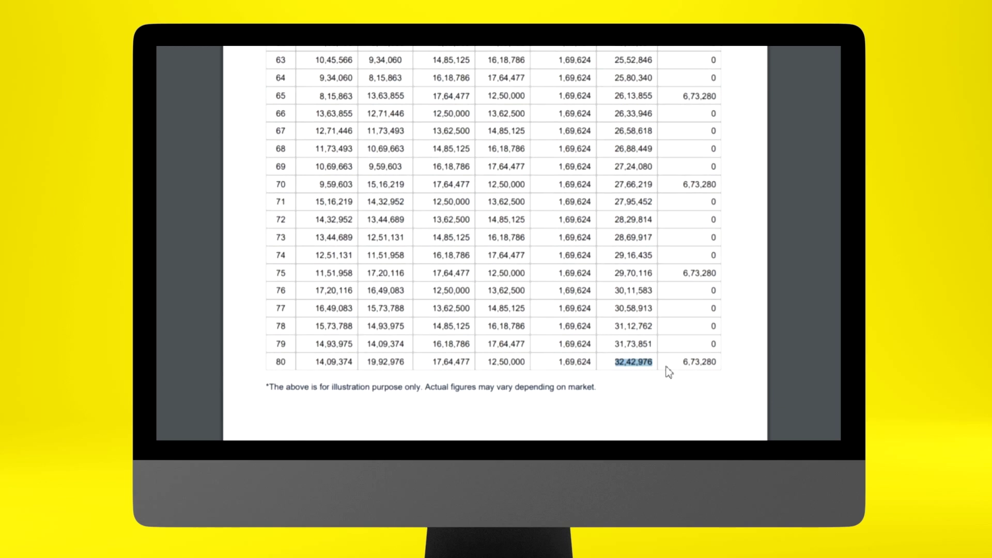
scroll(668, 372, "down", 3)
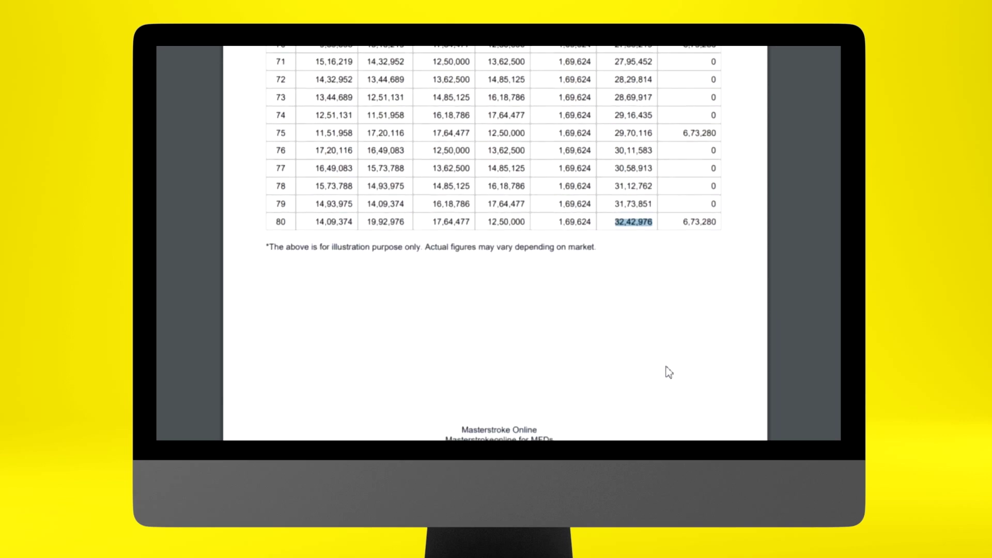